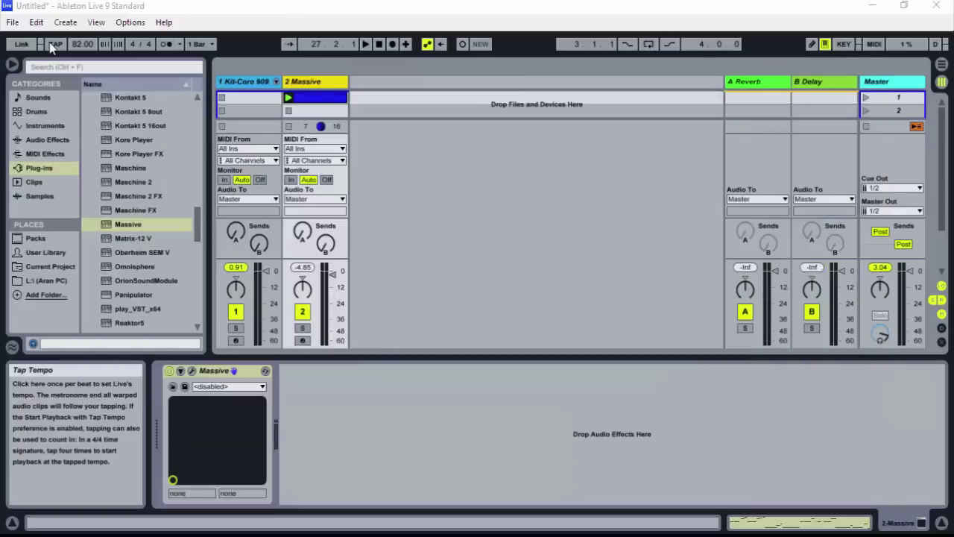
Switch to Maschine and audition Pattern 1 of the Abbey Road drum kit, stopping playback after a short listen
key("alt+Tab")
key("alt+Tab")
key("alt+Tab")
key("alt+Tab")
key("alt+Tab")
key("alt+Tab")
key("alt+Tab")
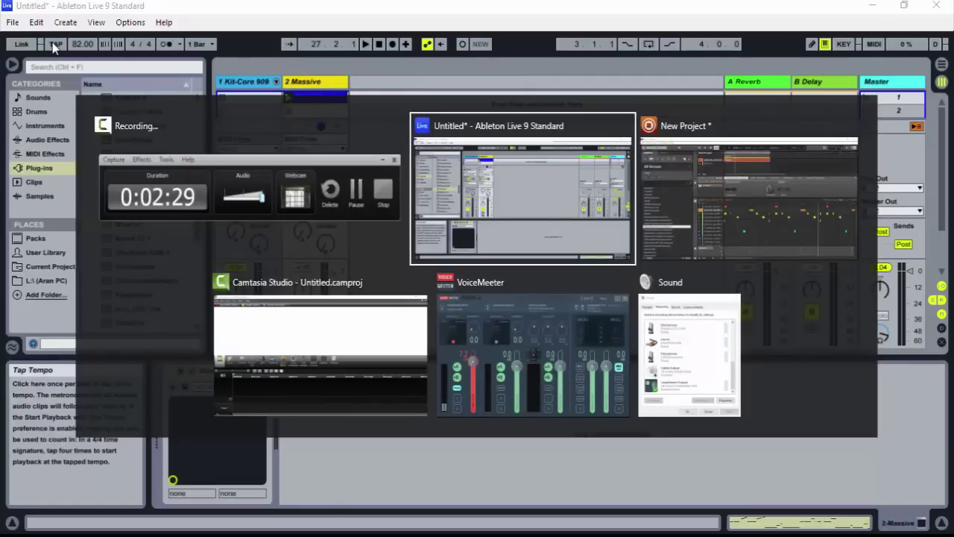
key("alt+Tab")
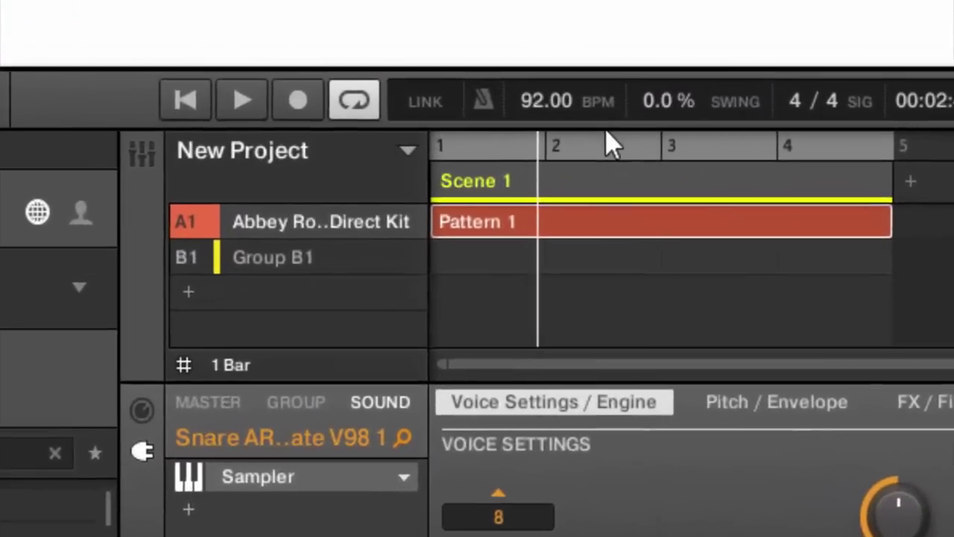
key("space")
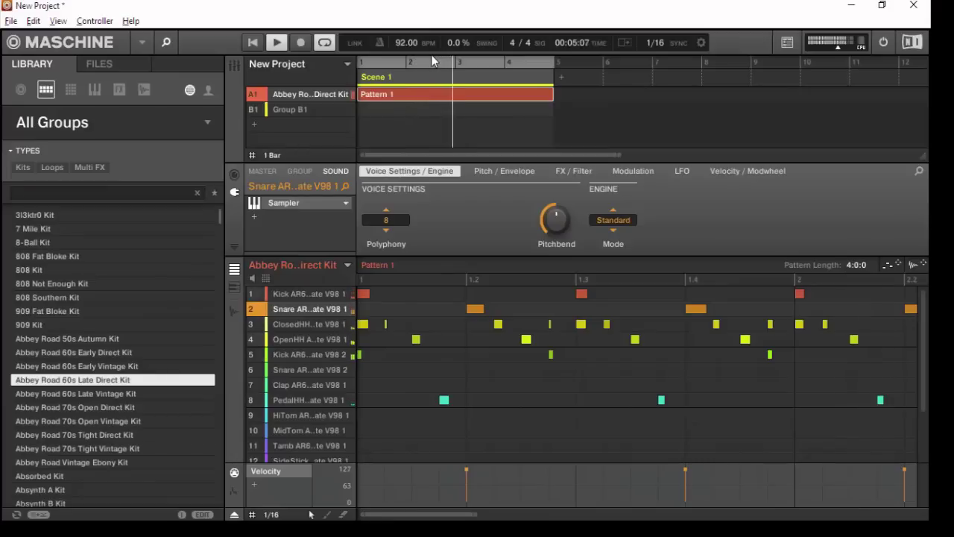
key("space")
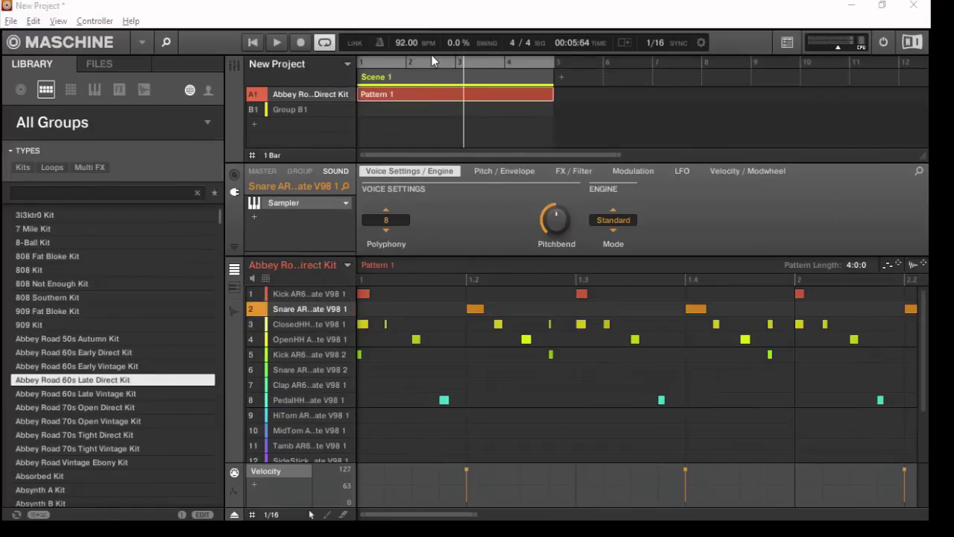
Switch to Ableton Live and audition the clip on the Massive track, stopping playback after a few bars
key("alt+Tab")
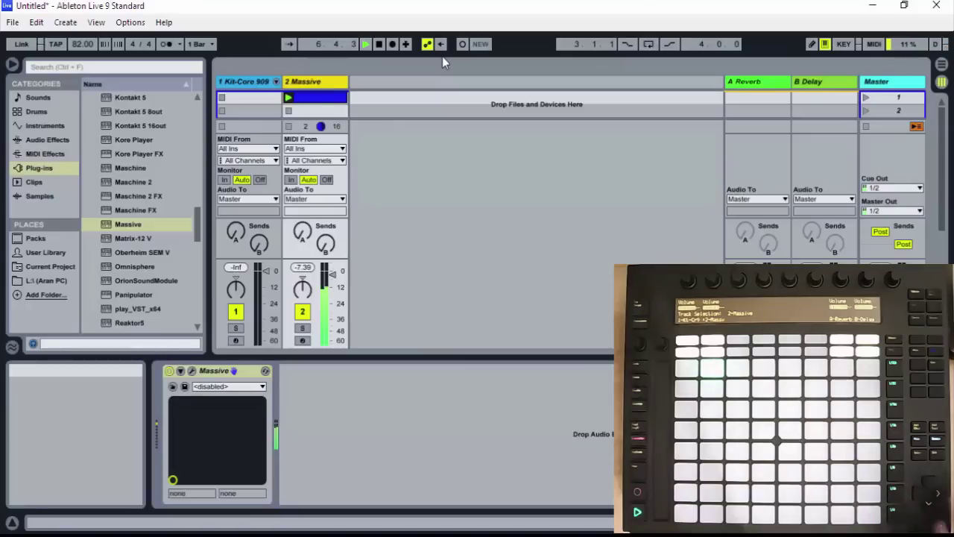
key("space")
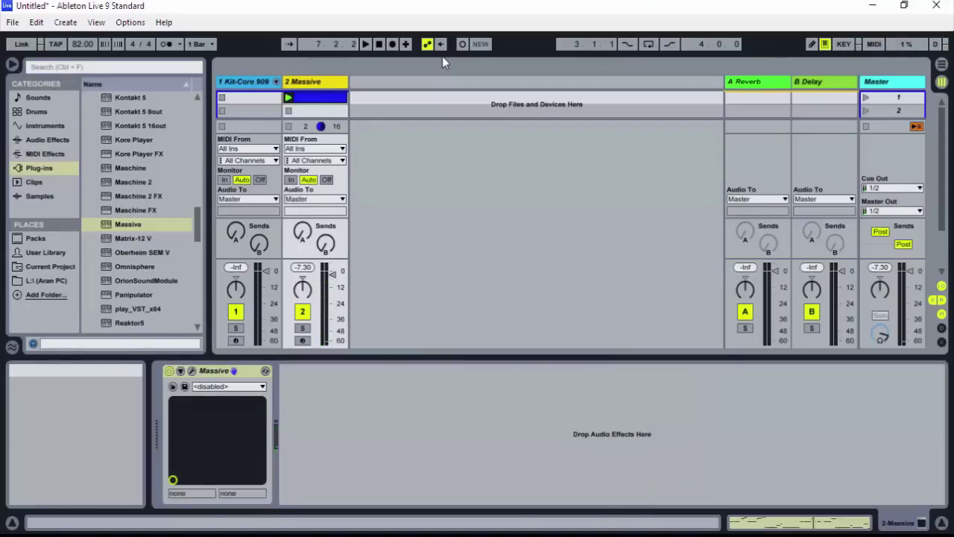
Enable Link in Maschine and in Ableton Live so both programs share tempo
key("alt+Tab")
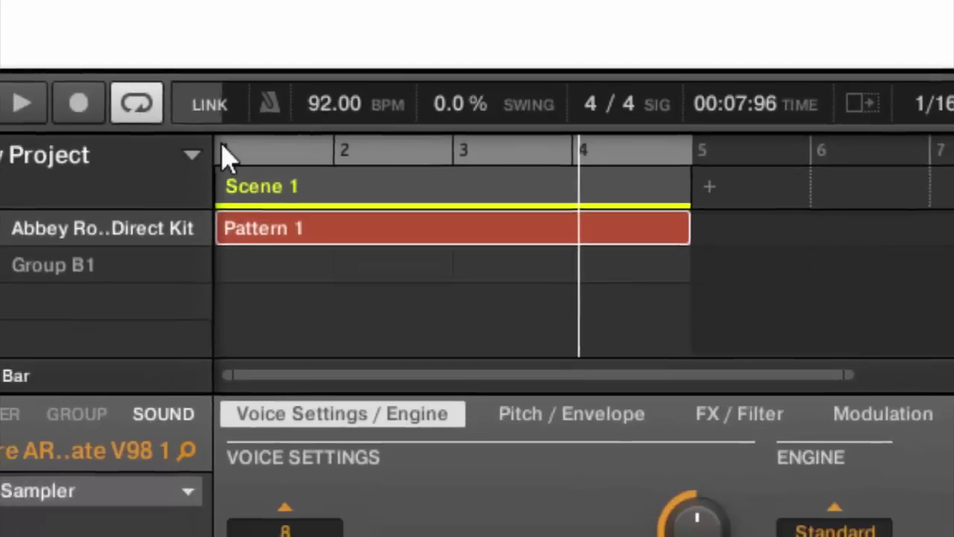
key("alt+Tab")
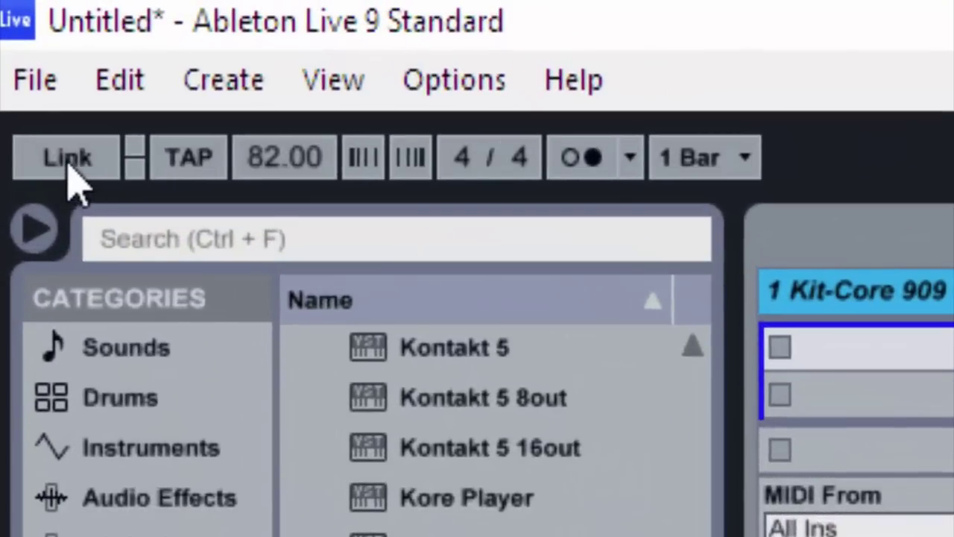
left_click(26, 127)
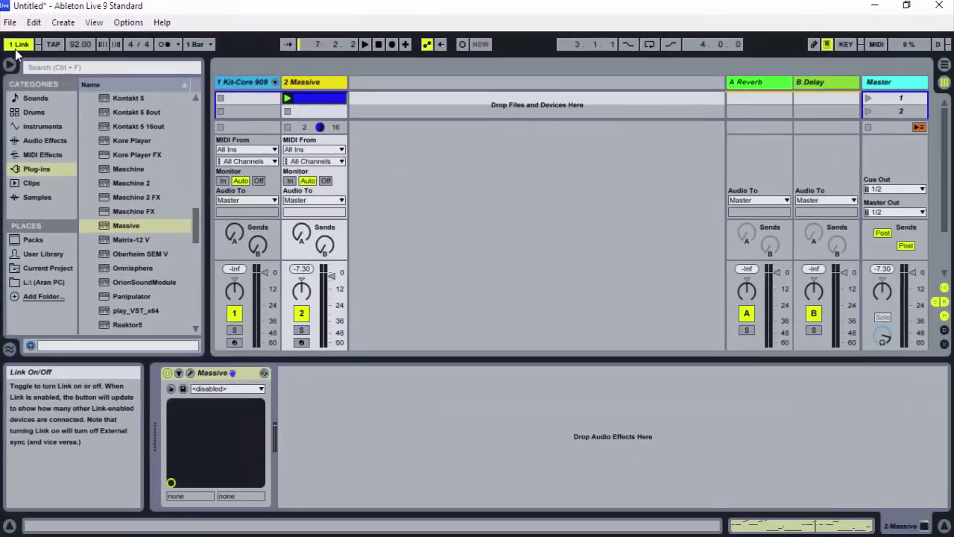
Bring Maschine forward, lower its window to expose Live's transport, and start playback of the drum pattern
key("alt+Tab")
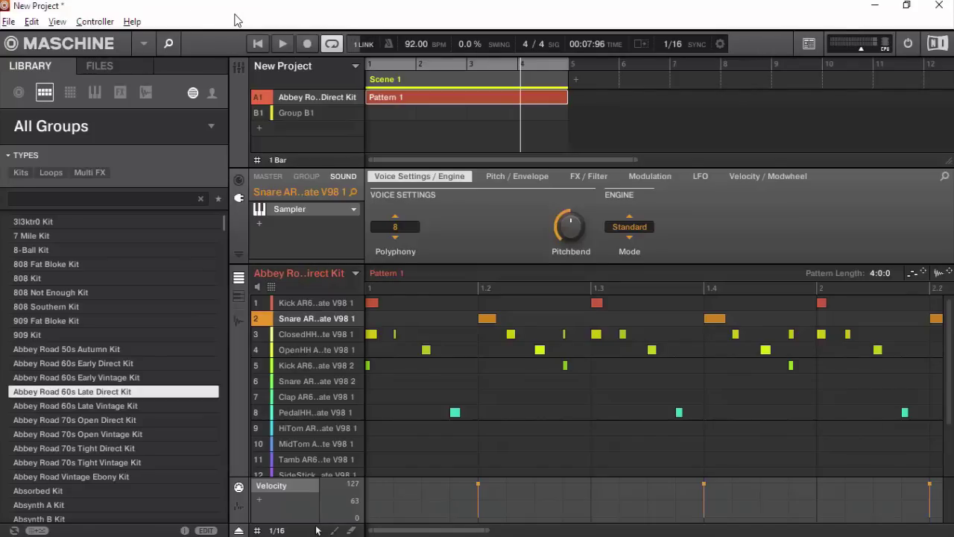
left_click_drag(236, 20, 239, 159)
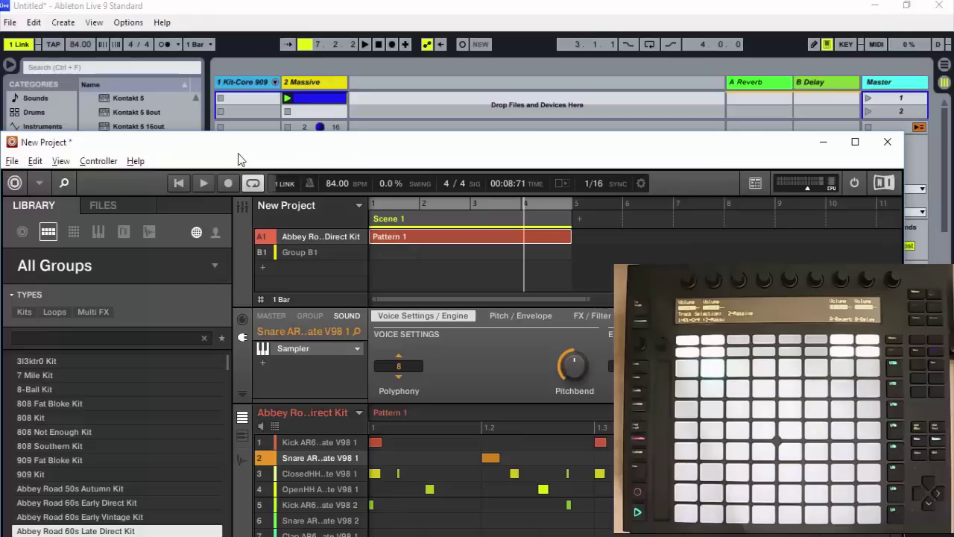
key("space")
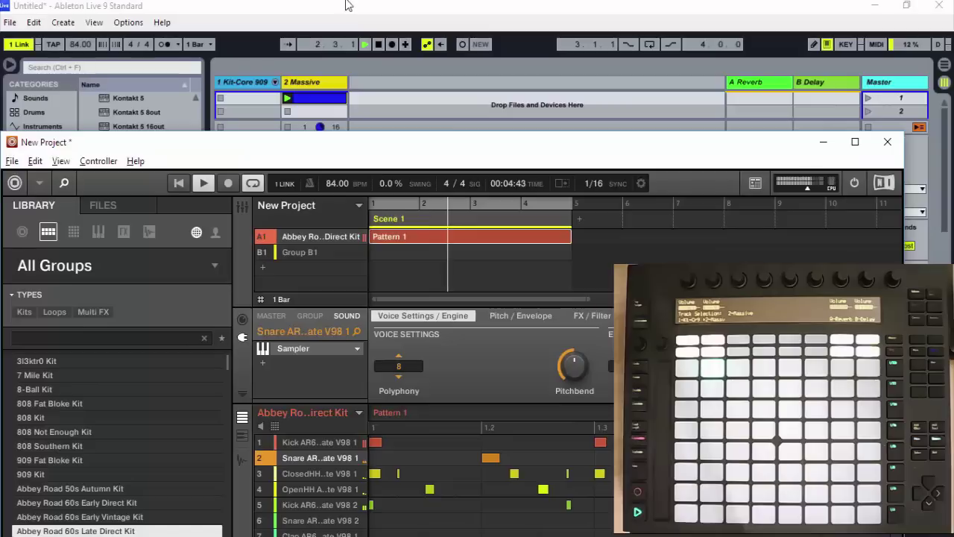
Alternate between the Live and Maschine windows to check that both play back in sync
left_click(351, 7)
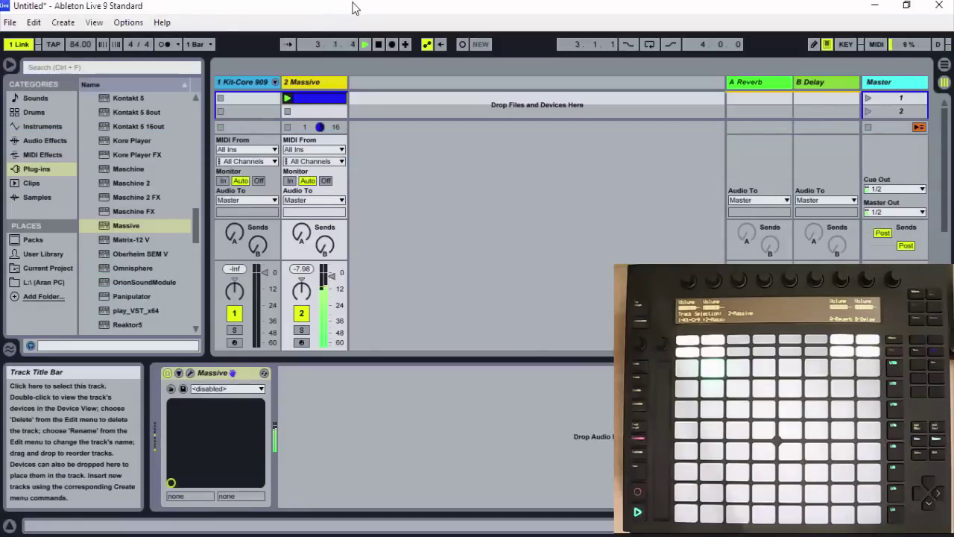
key("alt+Tab")
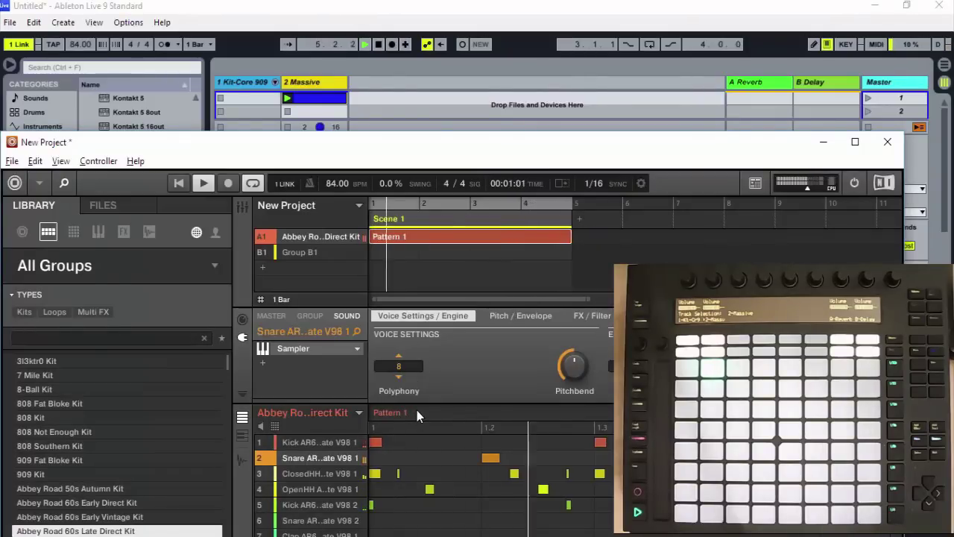
left_click(275, 28)
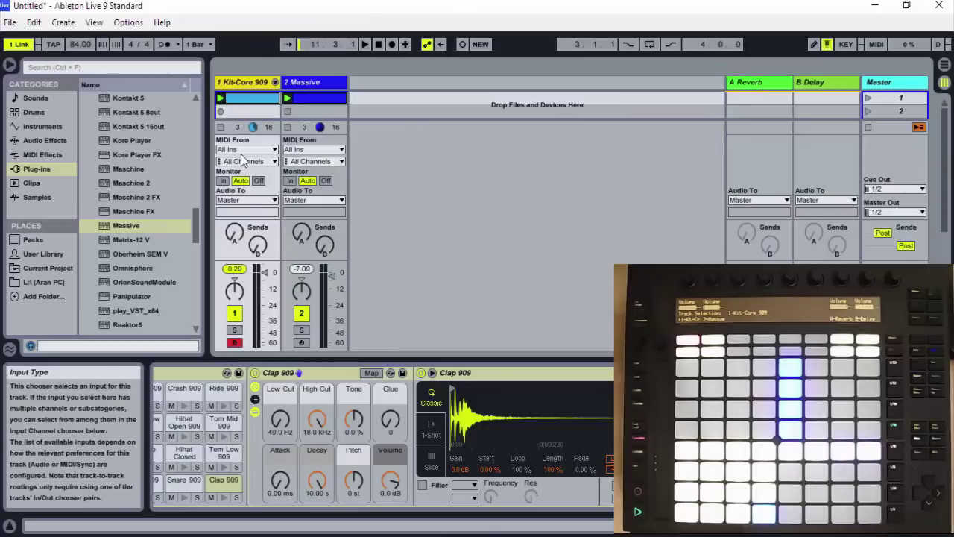
Export Maschine's kicks, snare and hi-hats from Pattern 1 as separate audio clips onto three new Ableton Live tracks
key("alt+Tab")
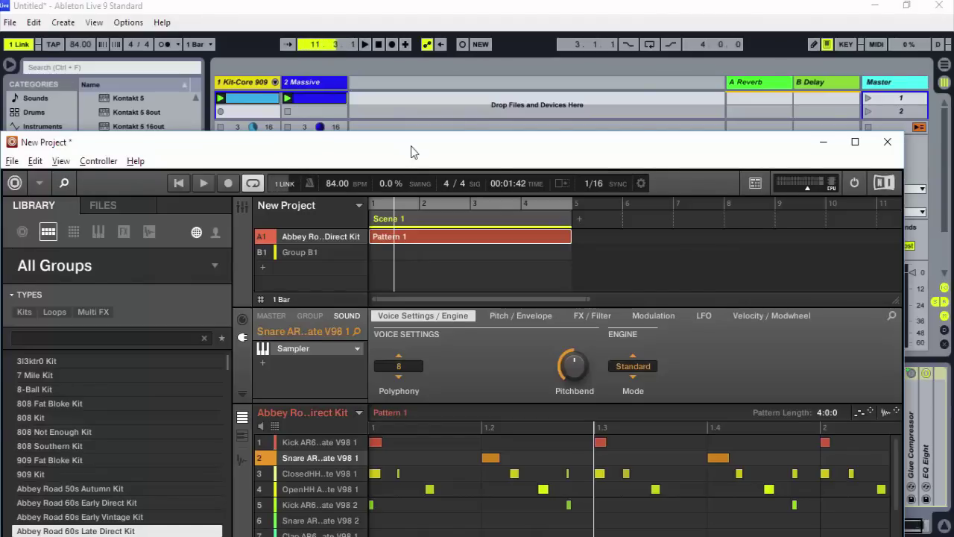
mouse_move(413, 145)
left_mouse_down()
mouse_move(420, 132)
mouse_move(396, 123)
mouse_move(399, 138)
left_mouse_up()
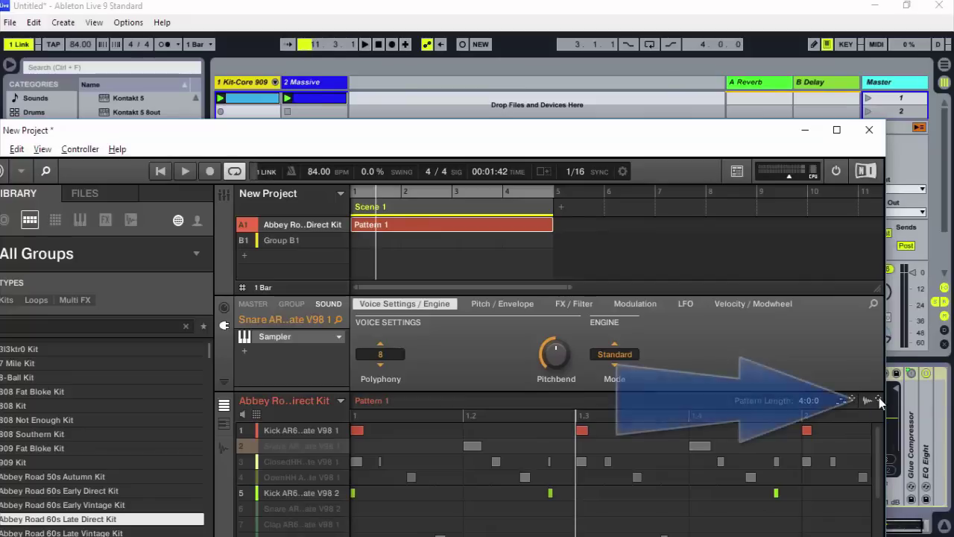
left_click_drag(878, 400, 369, 95)
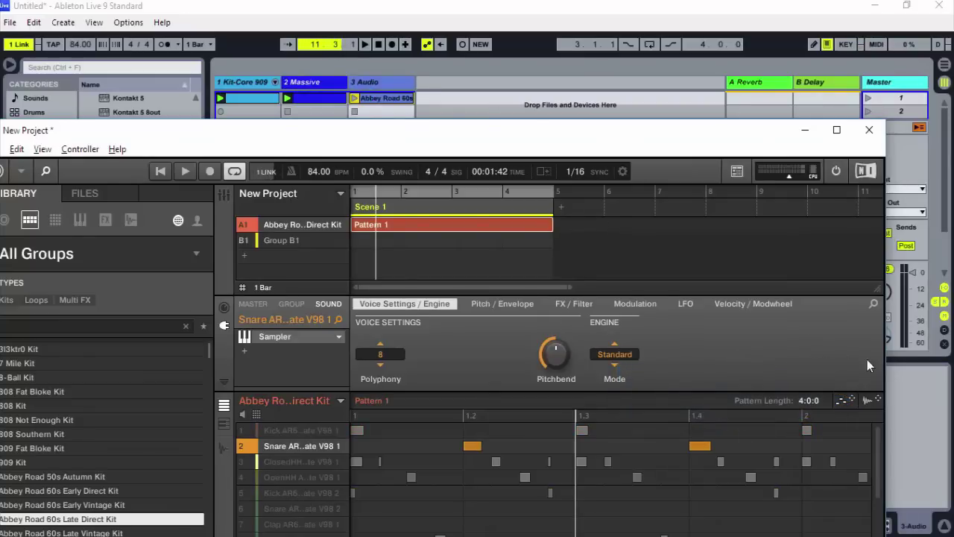
left_click_drag(872, 399, 440, 95)
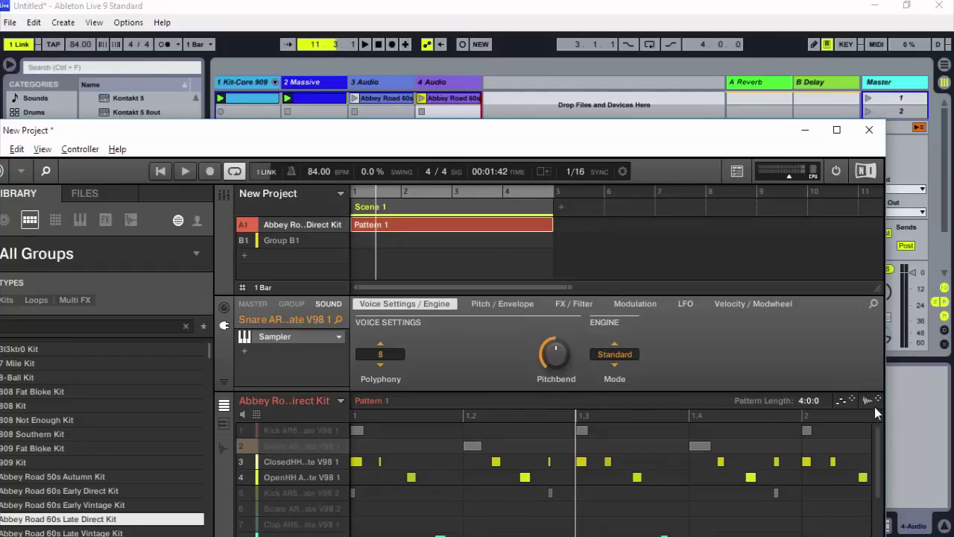
left_click_drag(865, 396, 496, 101)
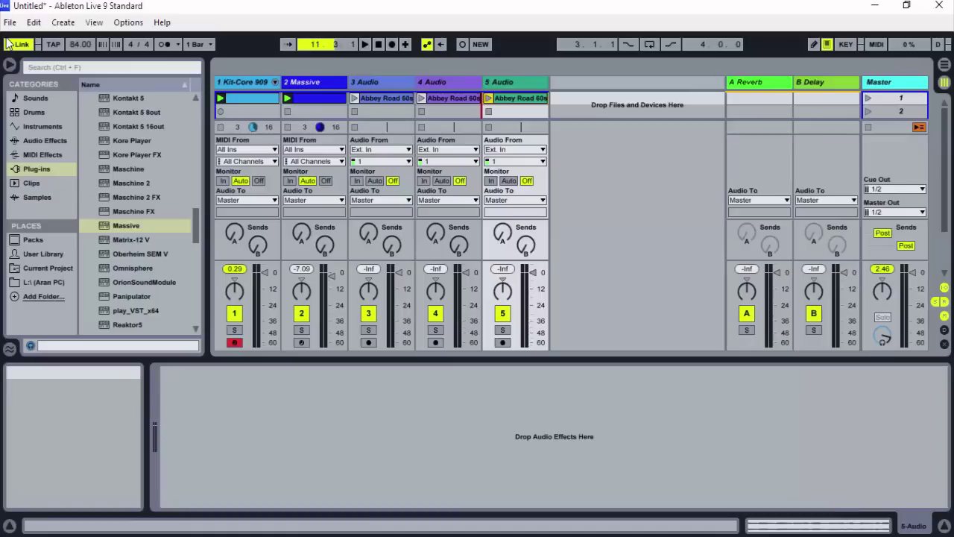
Turn off Link in Ableton Live, check the Link status in Maschine, and return to Live
left_click(9, 43)
left_click(11, 47)
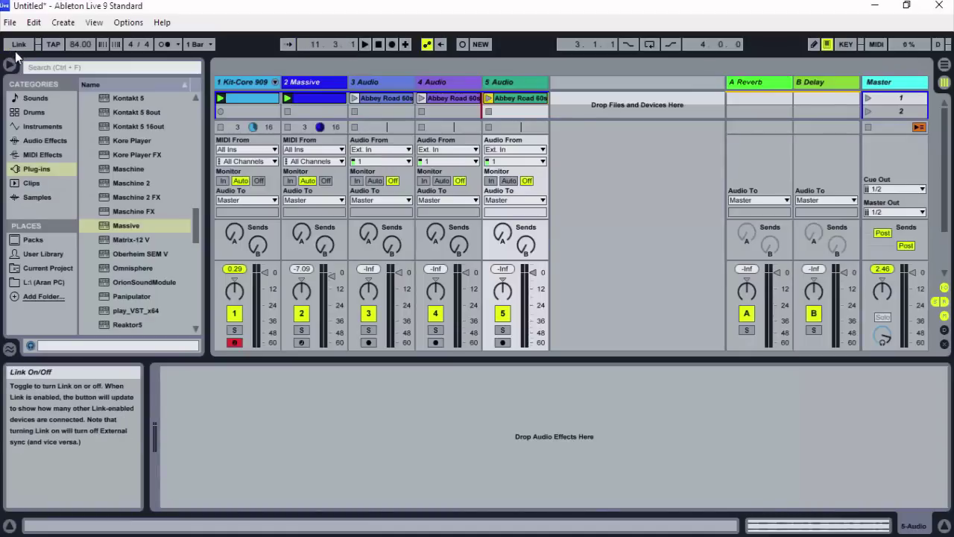
key("alt+Tab")
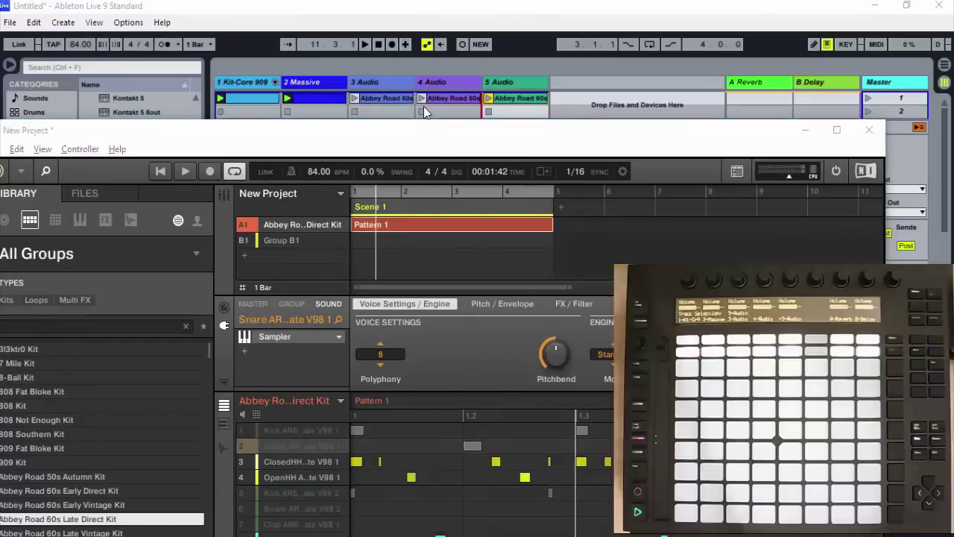
key("alt+Tab")
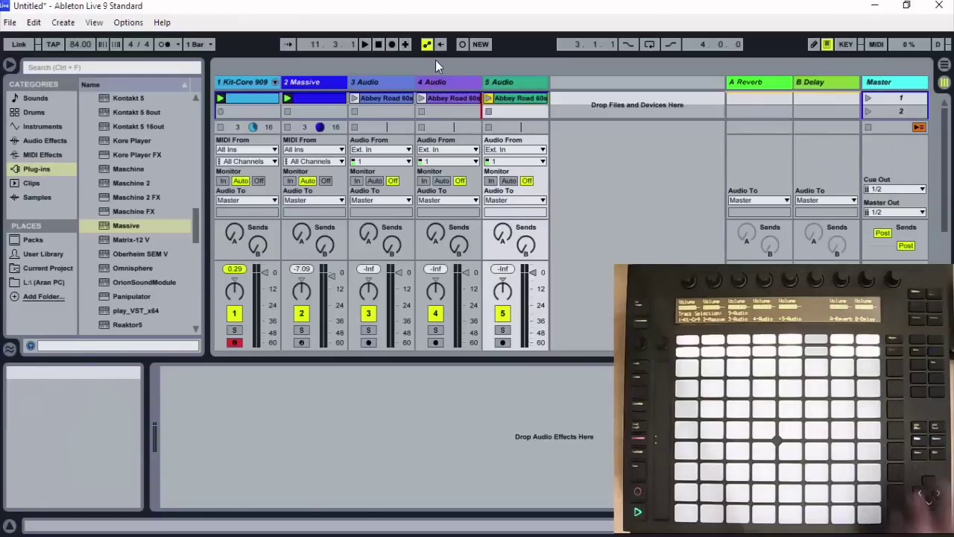